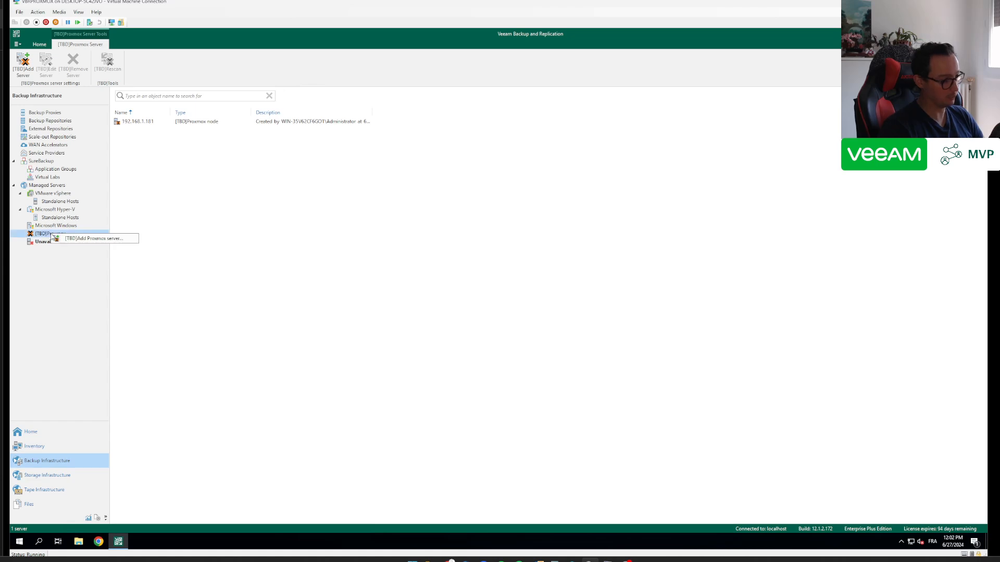
Step: Review the properties of Proxmox server 192.168.1.181, keep the largest available file level storage for snapshots, and apply the configuration
right_click(148, 123)
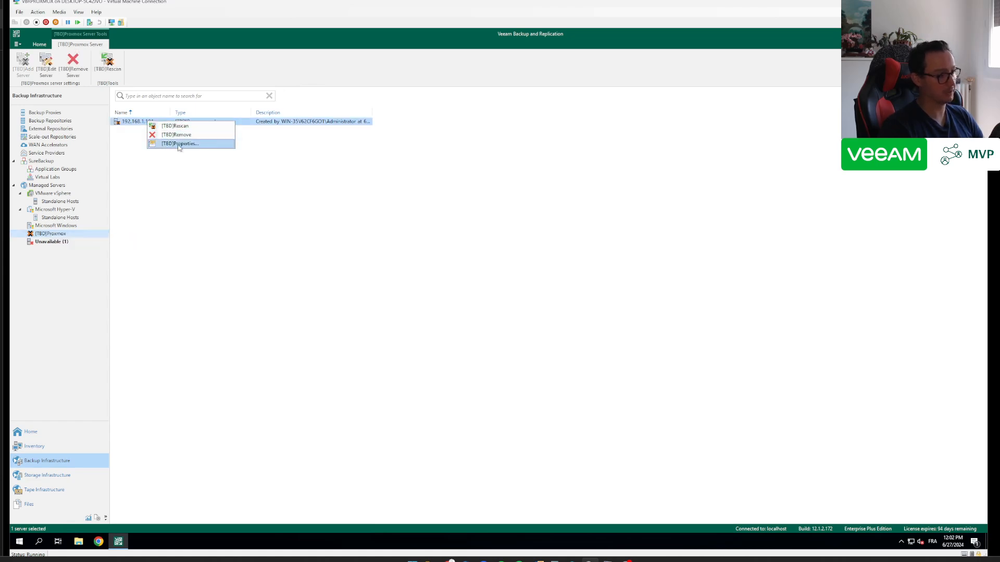
left_click(179, 144)
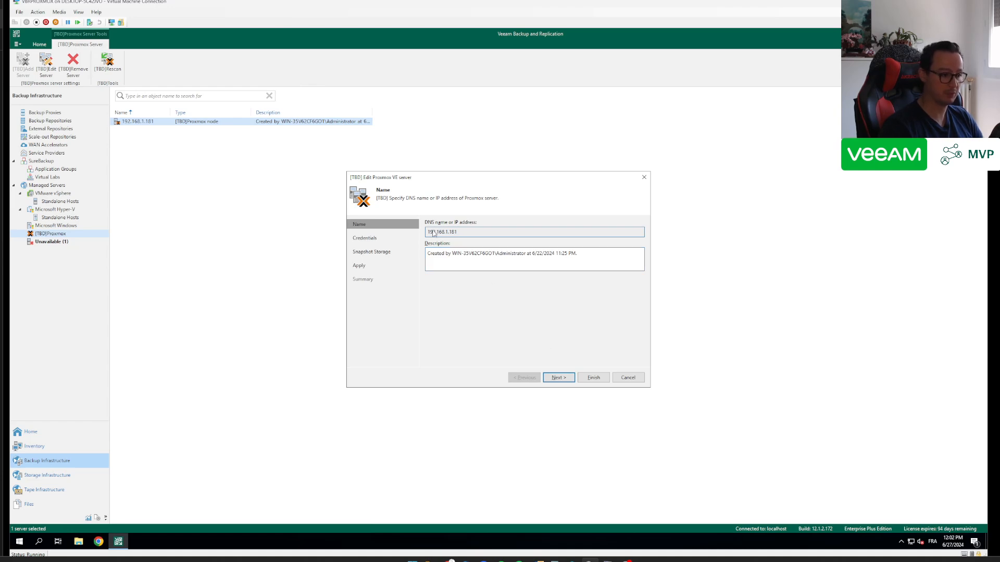
left_click(558, 378)
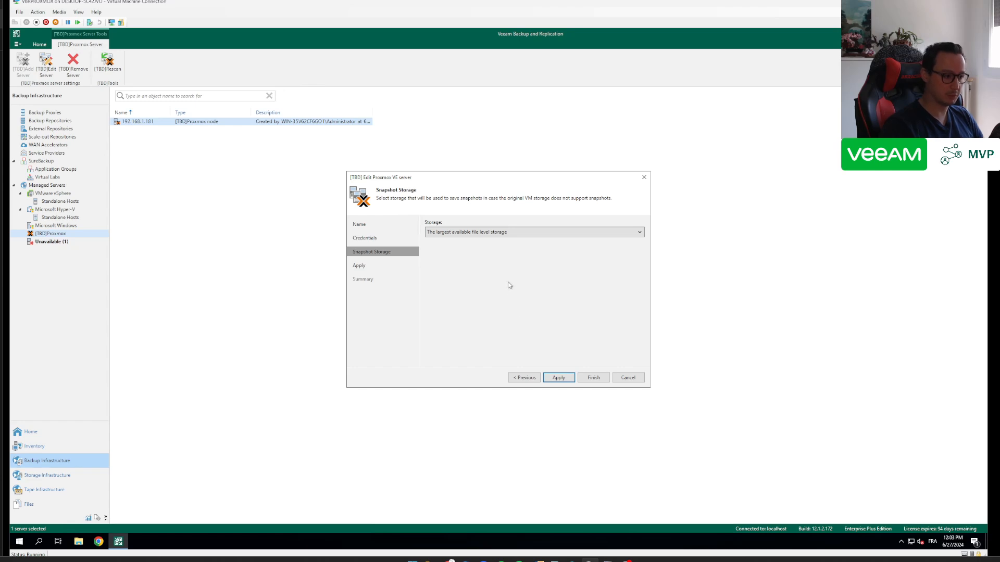
left_click(517, 234)
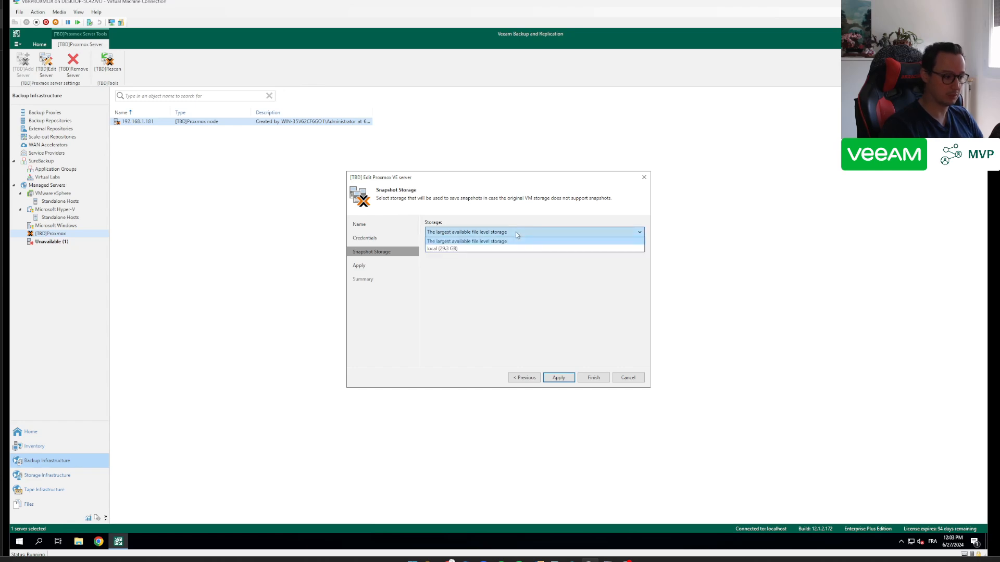
left_click(516, 232)
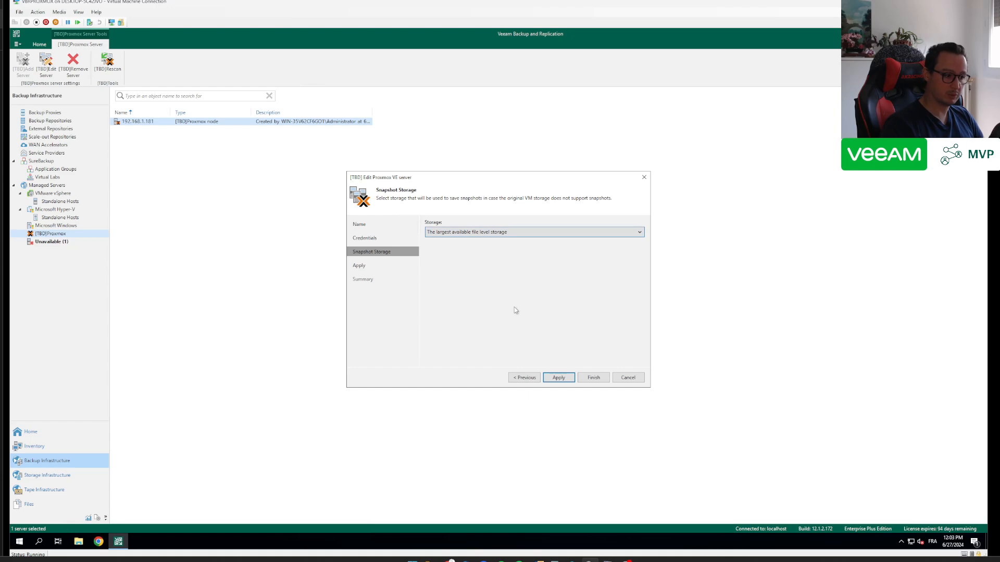
left_click(557, 379)
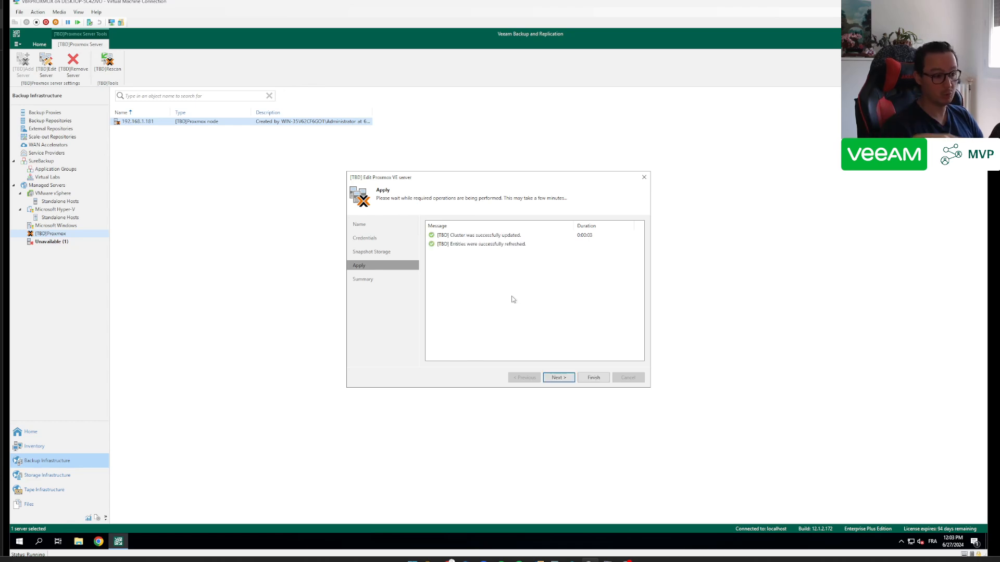
left_click(593, 379)
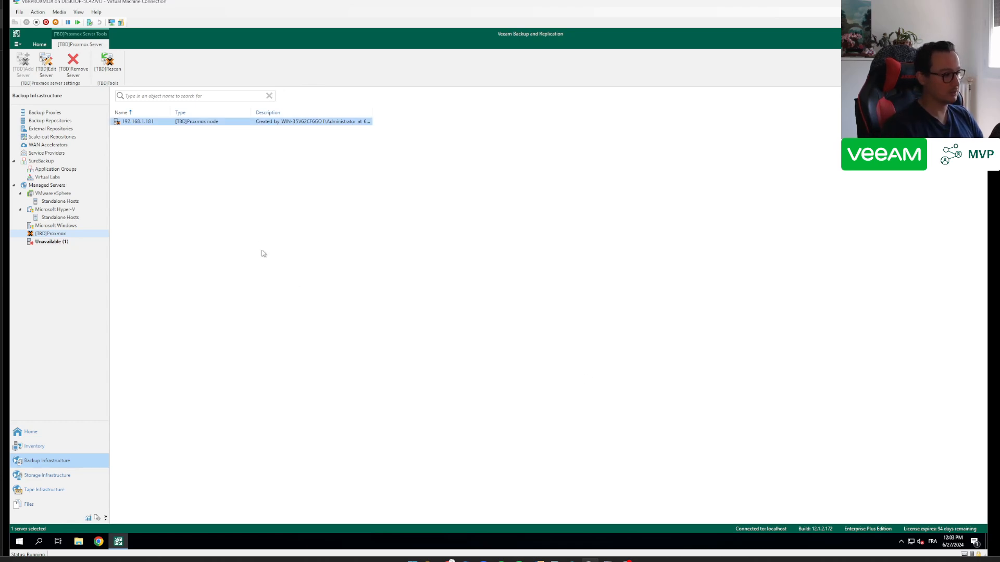
Step: Review the Proxmox backup proxy worker's virtual machine, advanced and network settings, and exit without applying changes
left_click(44, 113)
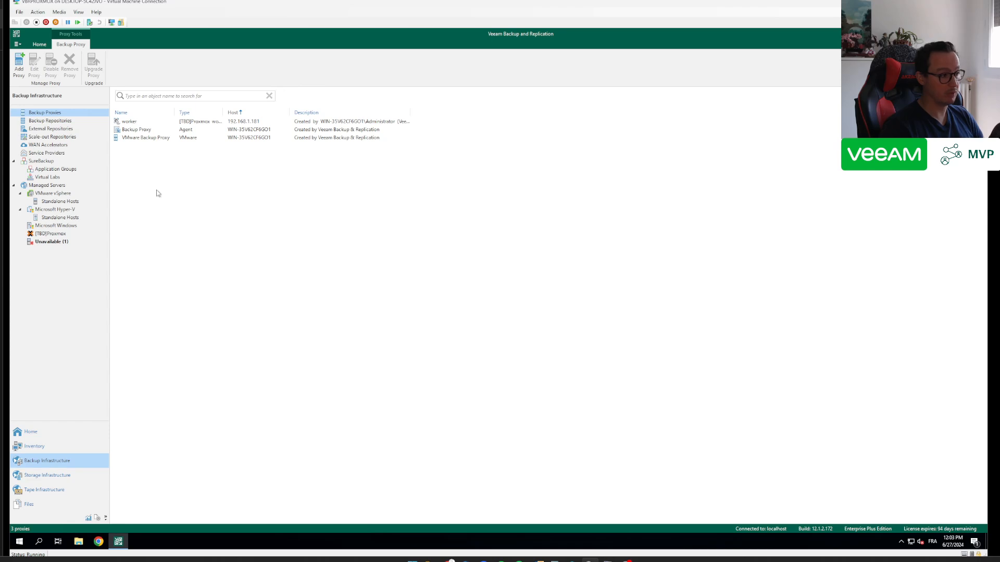
right_click(129, 122)
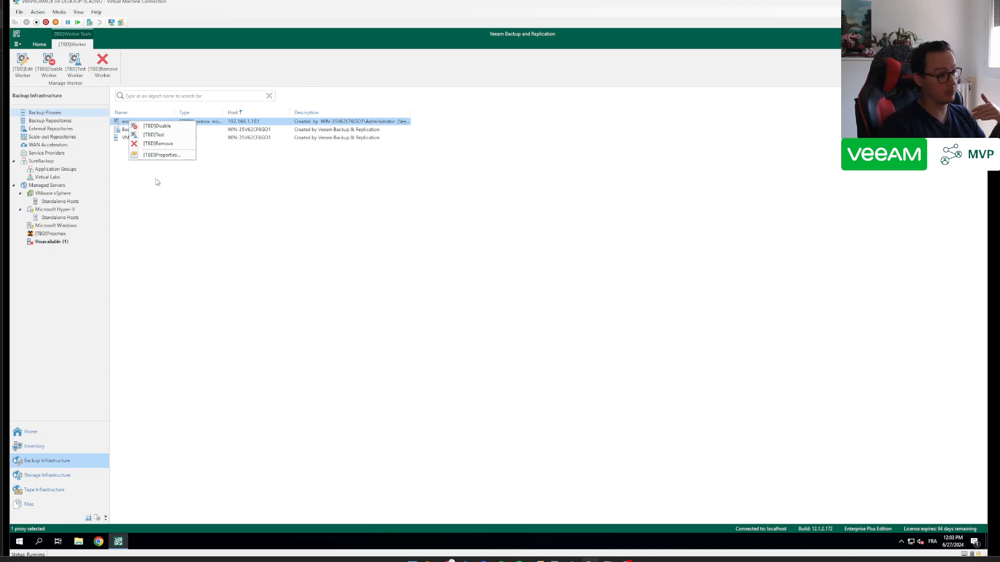
left_click(158, 155)
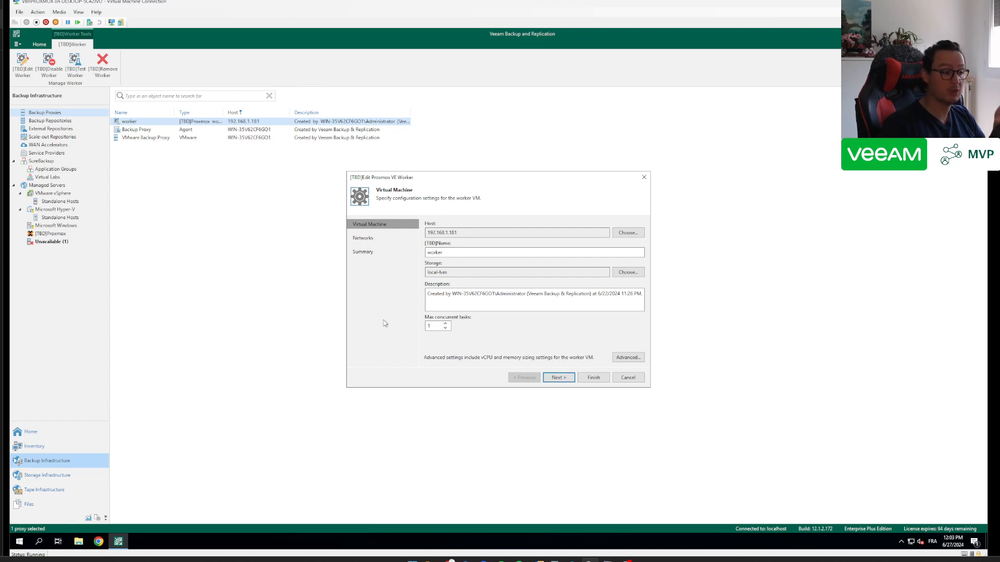
left_click(619, 359)
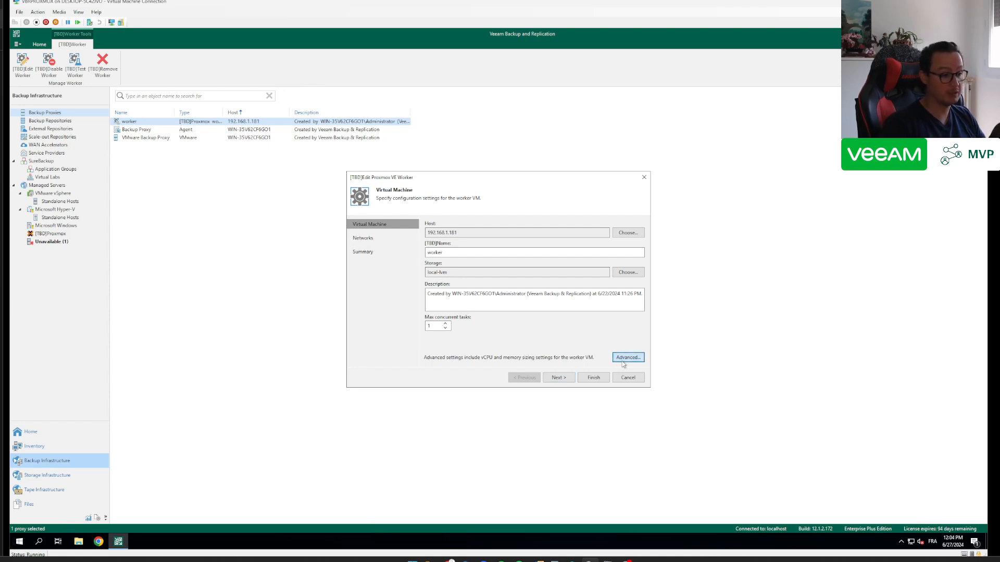
left_click_drag(483, 255, 680, 291)
left_click(733, 292)
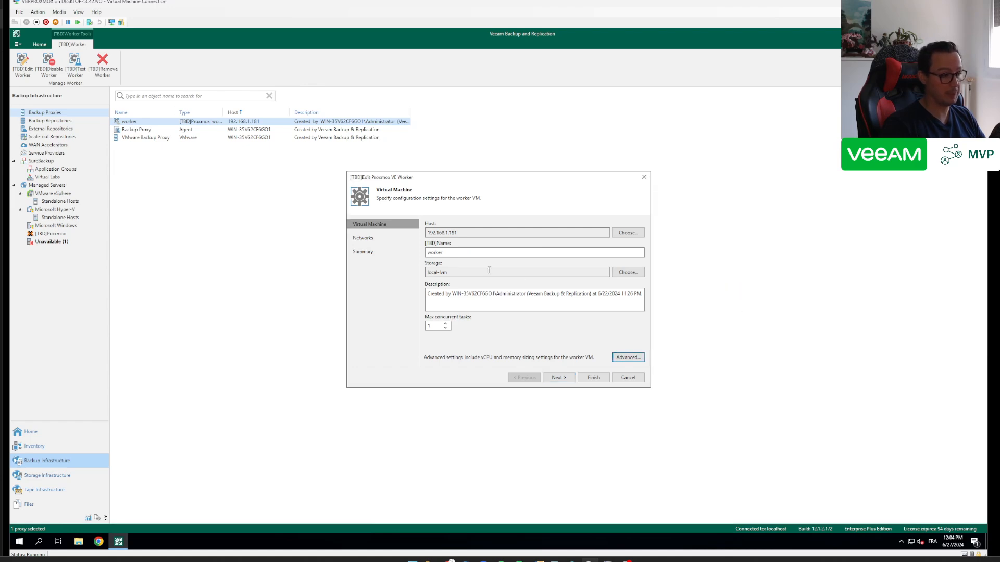
left_click(362, 238)
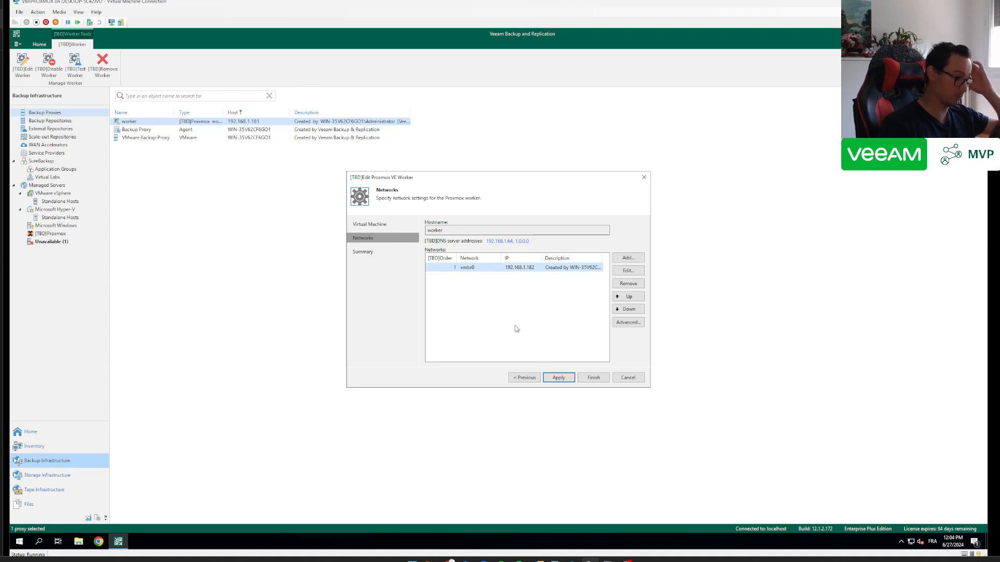
left_click(628, 379)
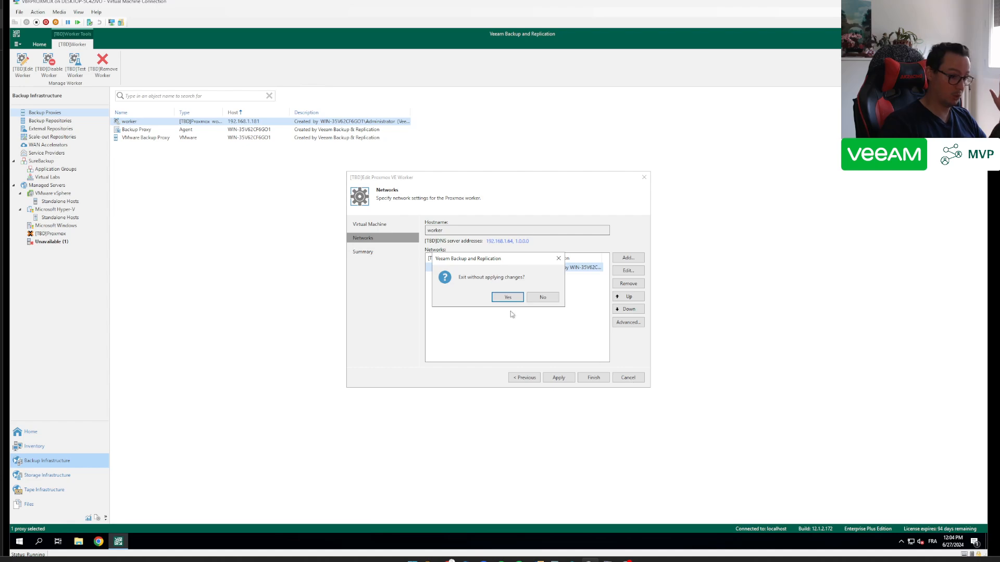
left_click(507, 297)
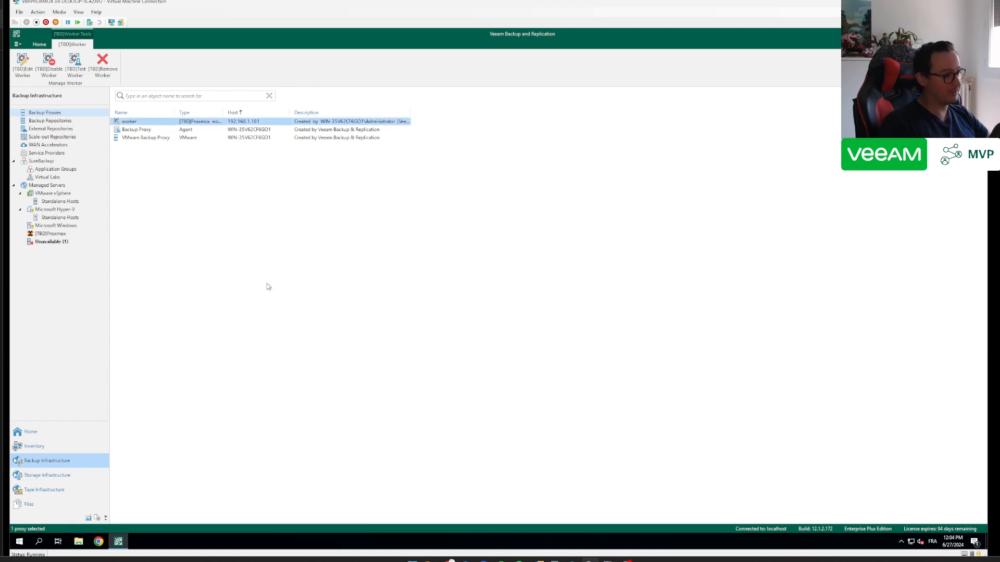
Step: Display the backup jobs and check which virtual machine platforms a new backup job can be created for
left_click(67, 431)
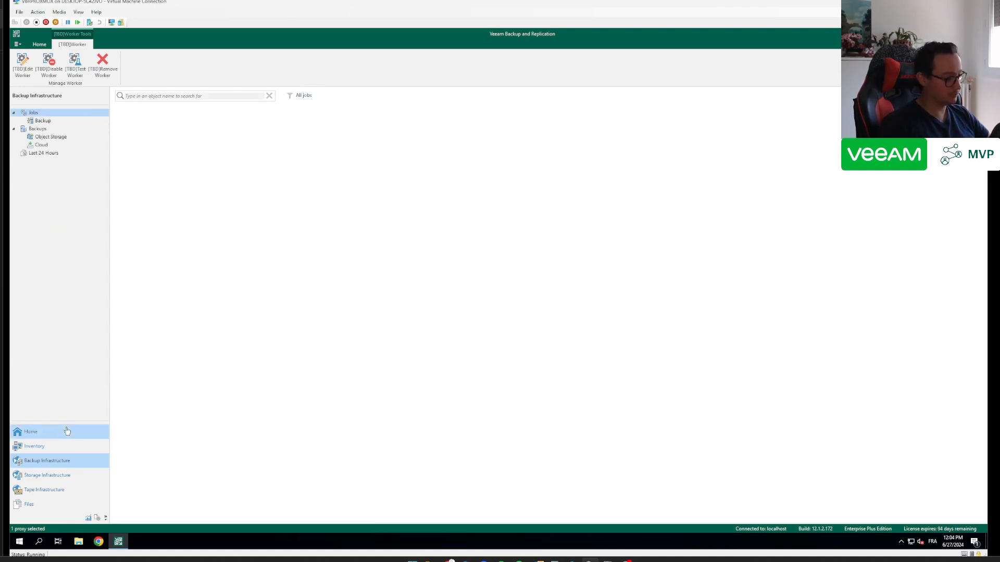
left_click(151, 138)
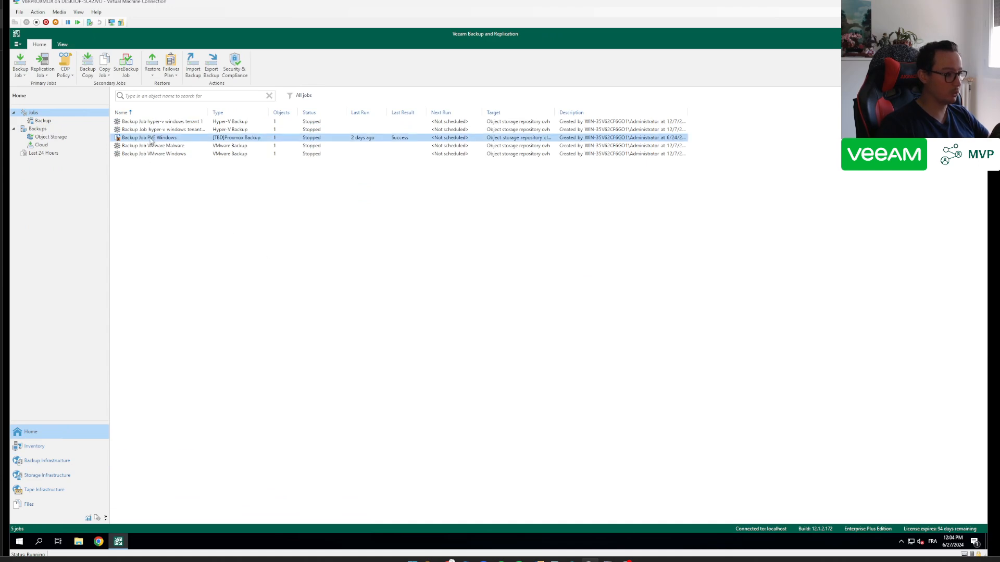
right_click(38, 114)
mouse_move(63, 118)
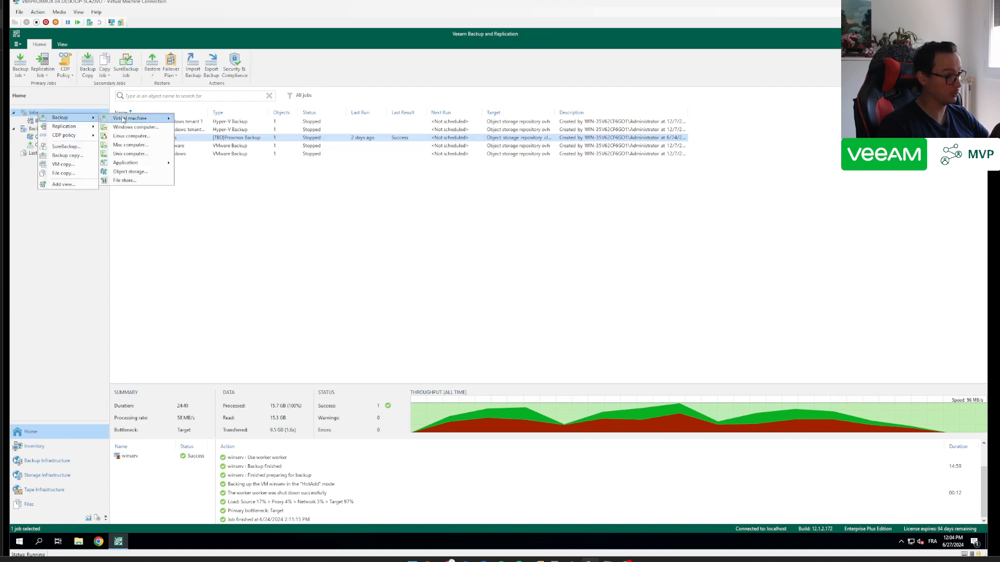
mouse_move(124, 119)
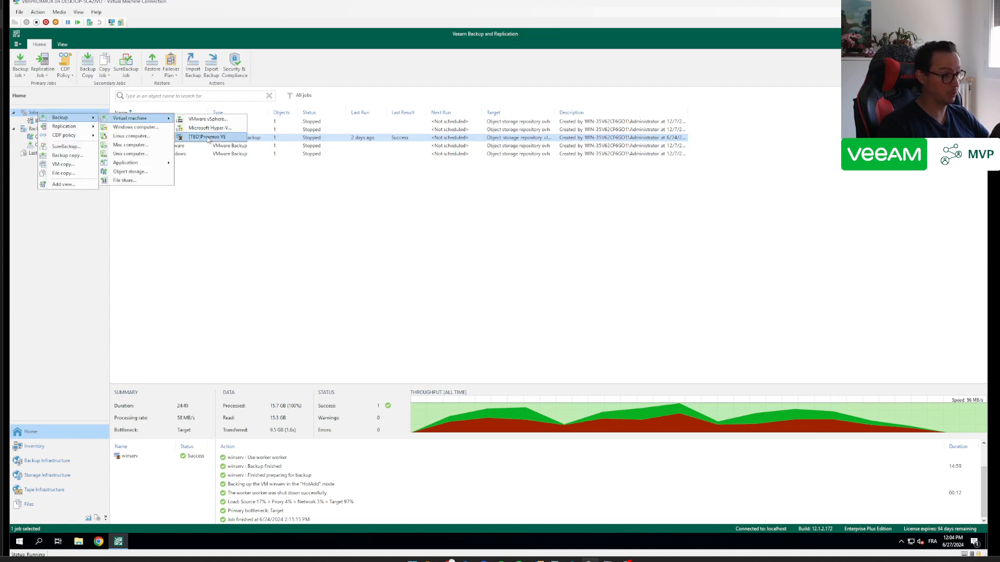
left_click(239, 227)
Step: Open Backup Job PVE Windows for editing and browse the virtual machines available on host 192.168.1.181 without adding any
left_click(161, 138)
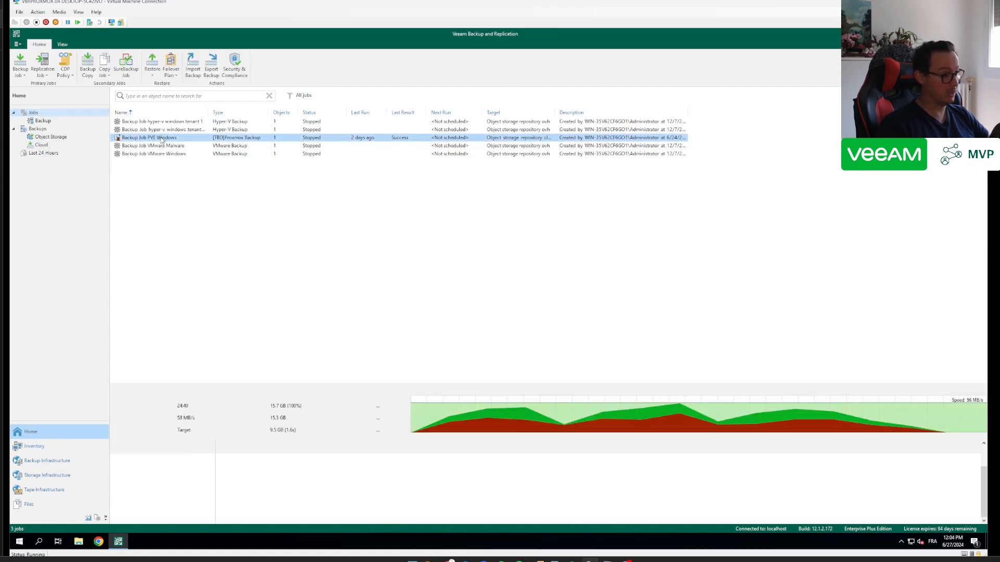
right_click(159, 138)
left_click(191, 232)
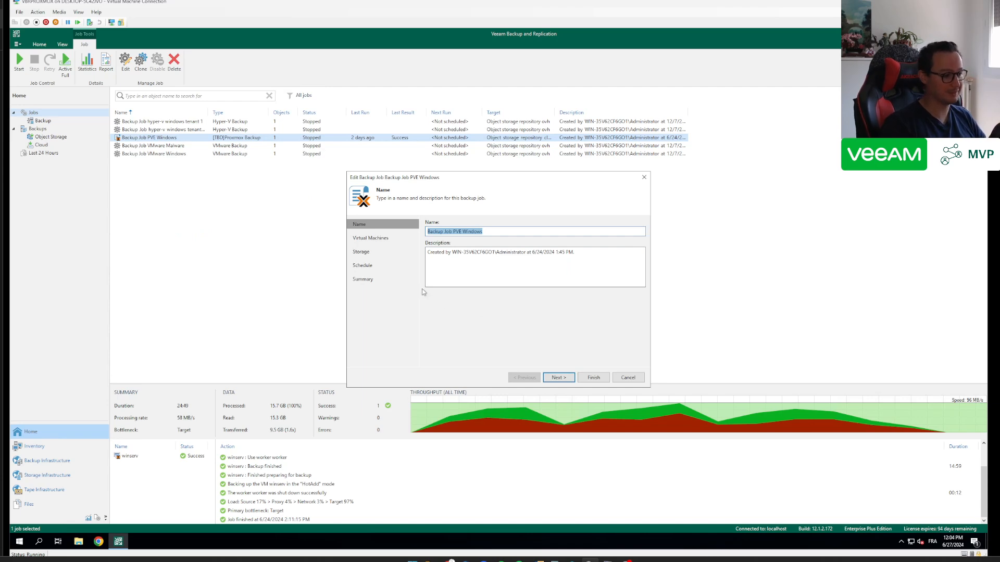
left_click(381, 240)
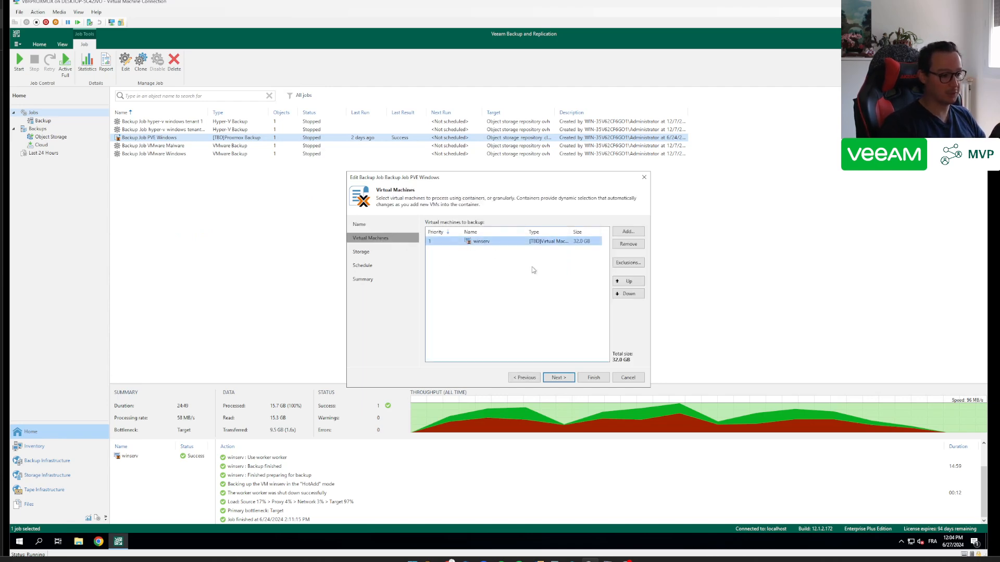
left_click(628, 231)
left_click(462, 212)
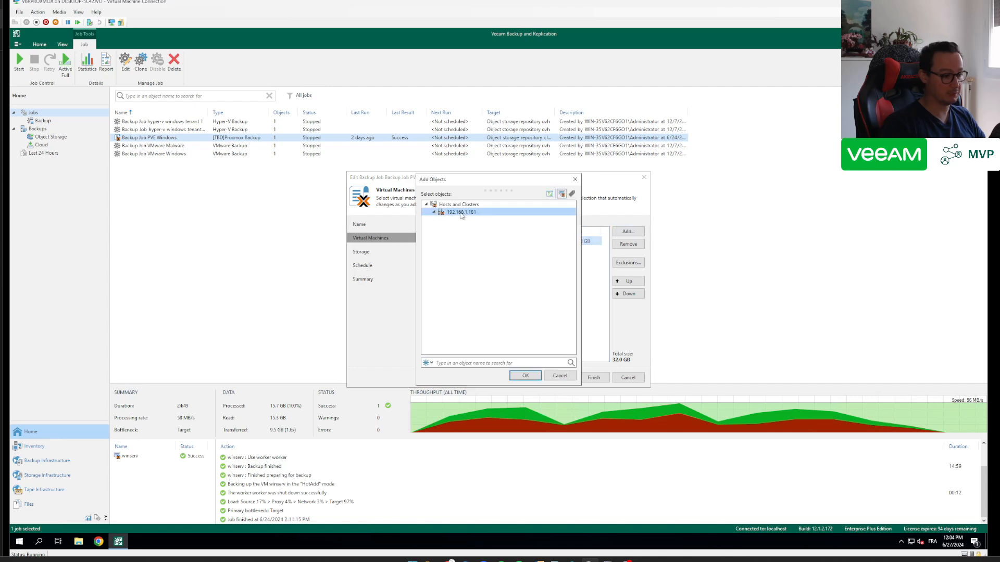
key("Down")
key("Down")
key("Down")
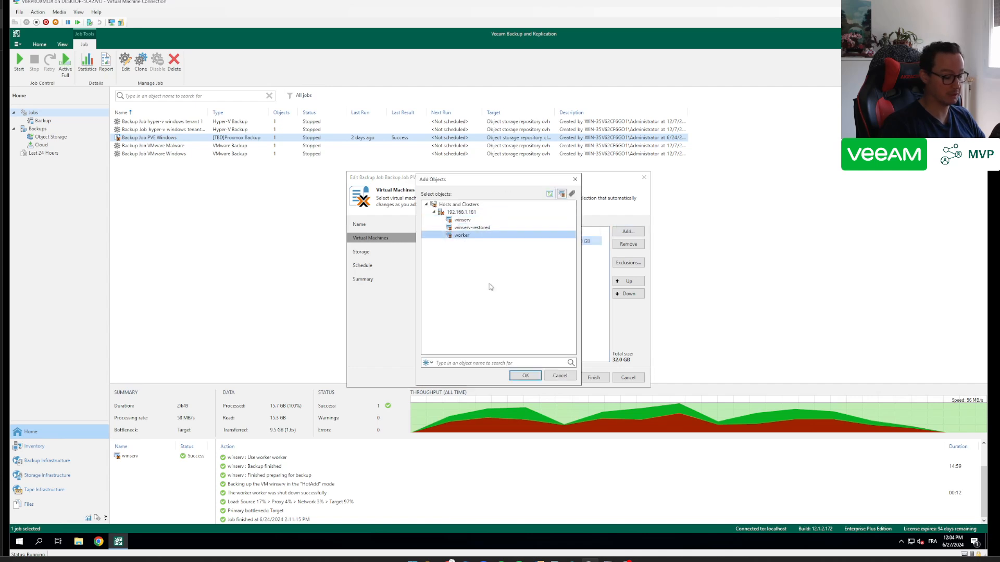
left_click(462, 220)
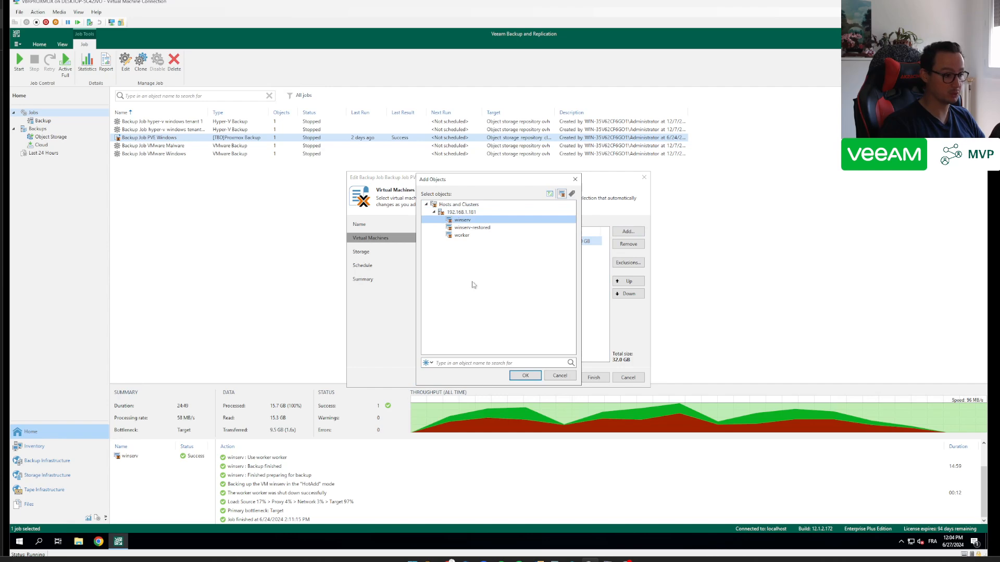
left_click(563, 376)
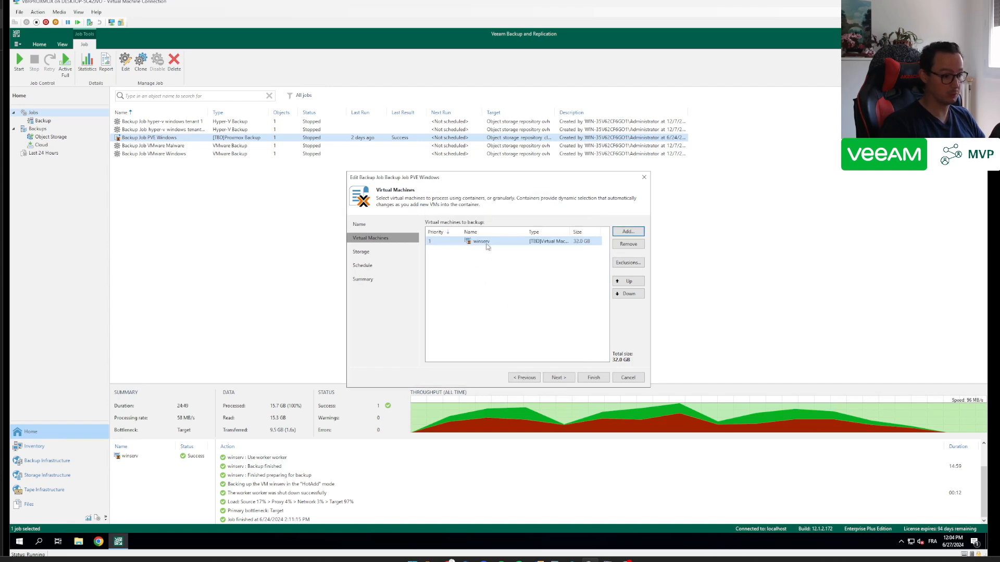
Step: Examine the job's storage settings, including the advanced backup, maintenance and data reduction options, without changing the advanced settings
left_click(559, 378)
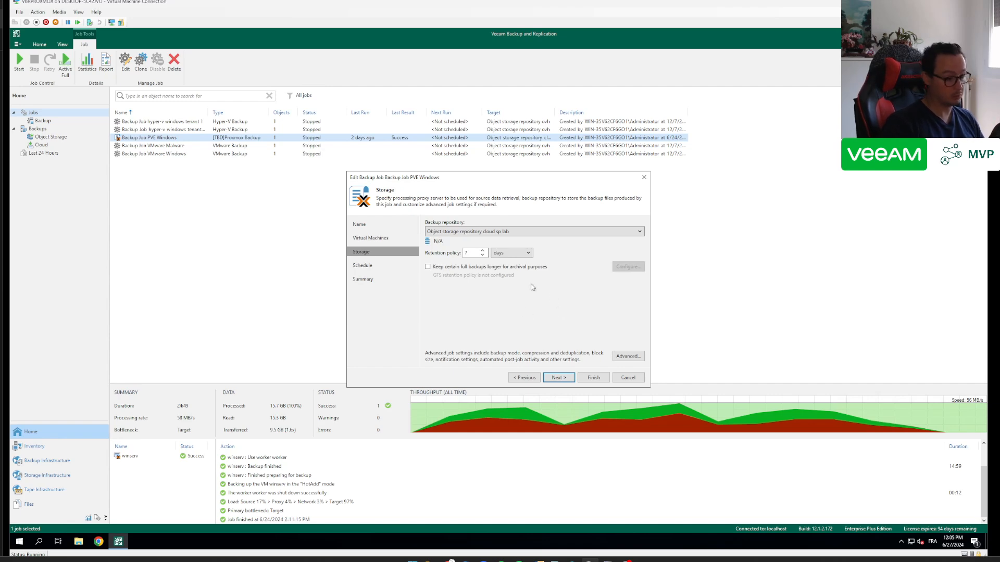
left_click(628, 356)
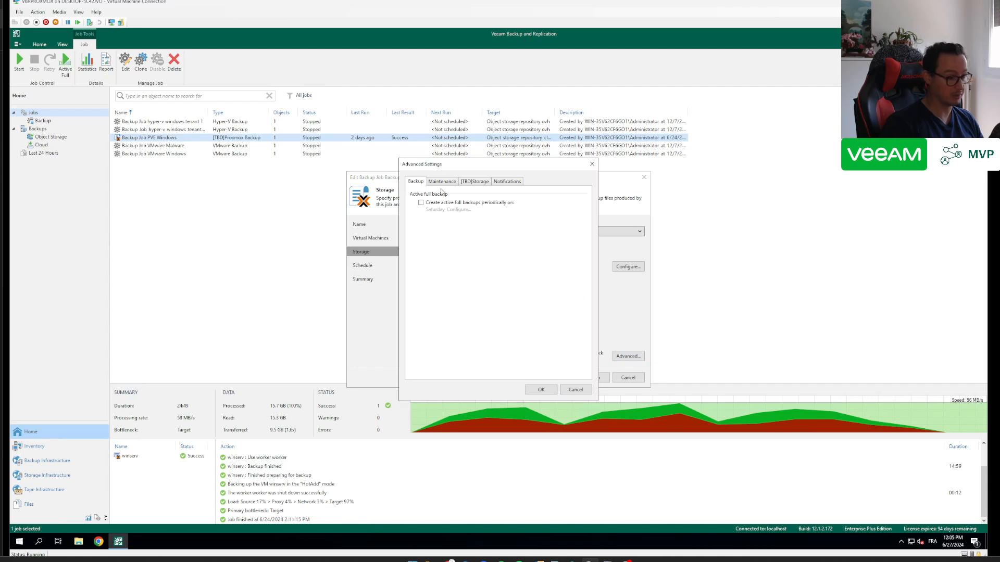
left_click_drag(452, 173, 707, 188)
left_click(697, 196)
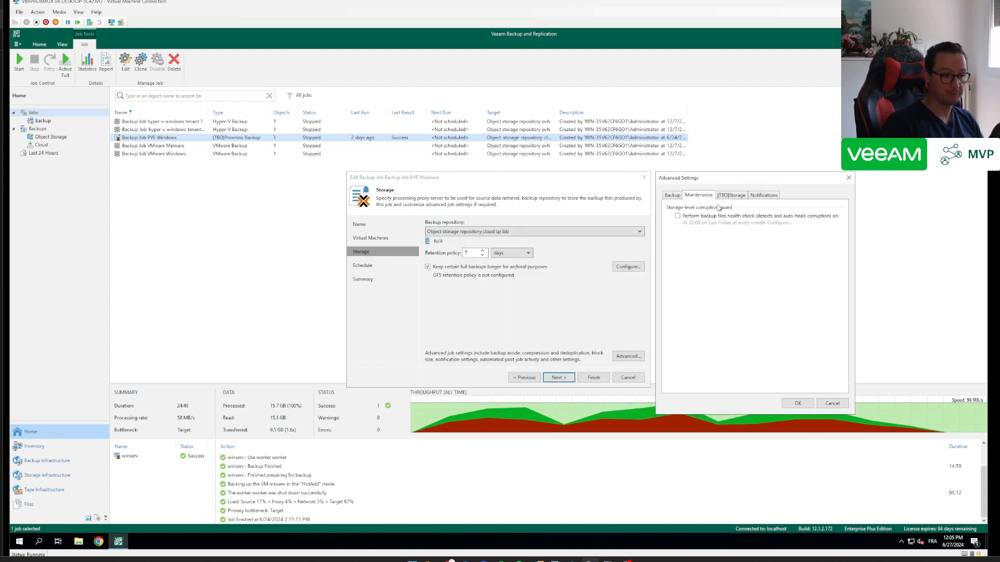
left_click(674, 196)
left_click(732, 195)
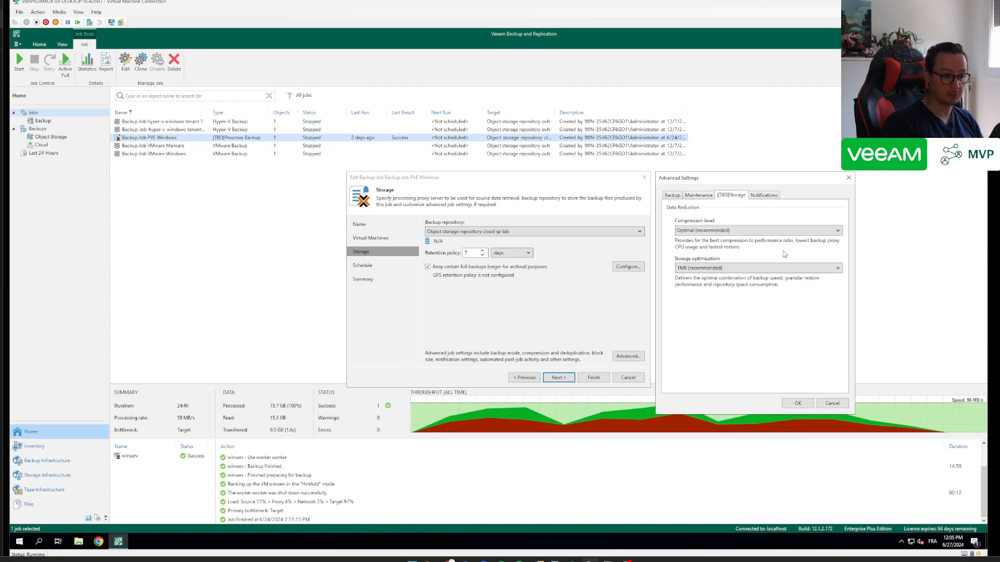
left_click(849, 178)
Step: Disable keeping certain full backups longer for archival purposes and proceed to the job's schedule settings
left_click(553, 379)
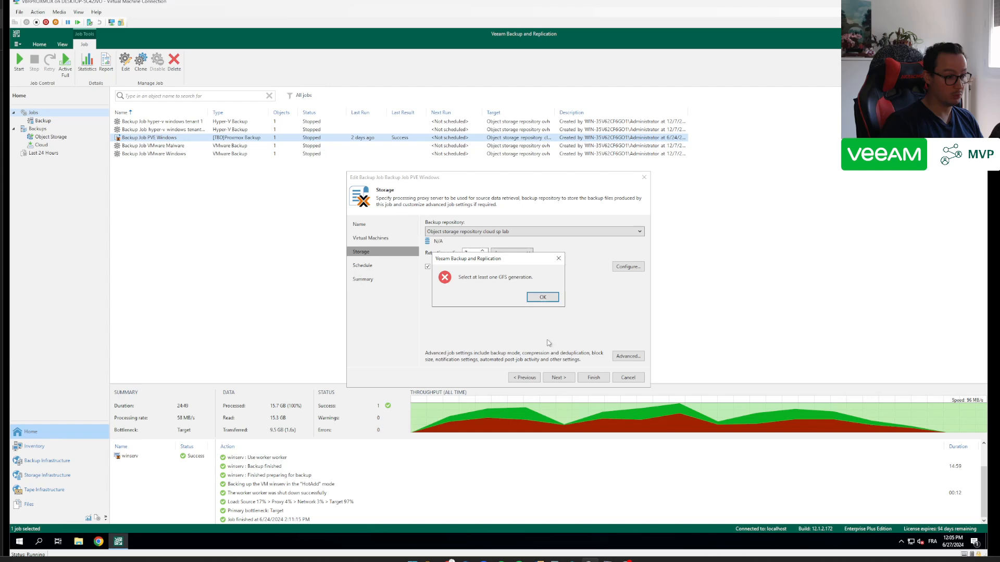
left_click(545, 301)
left_click(438, 271)
left_click(557, 379)
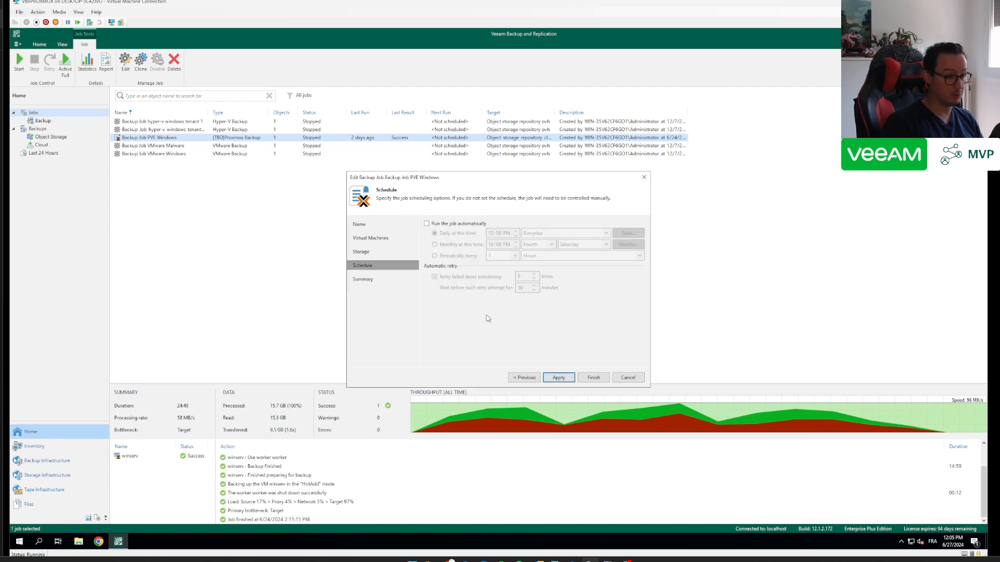
Step: Check the job's automatic run options and exit the job editor without saving changes
left_click(470, 224)
left_click(468, 225)
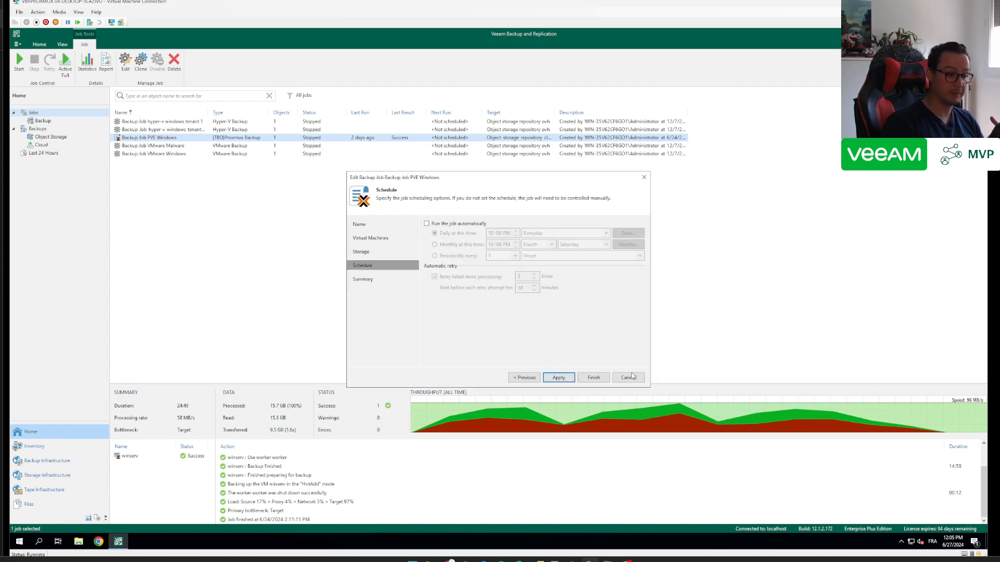
left_click(628, 377)
left_click(510, 297)
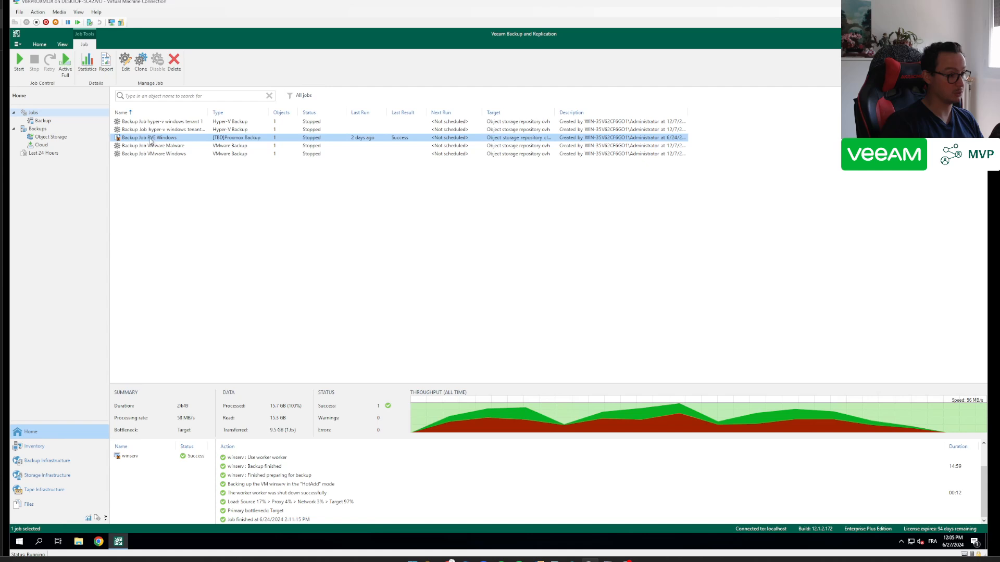
Step: Open the session statistics of Backup Job PVE Windows
double_click(150, 138)
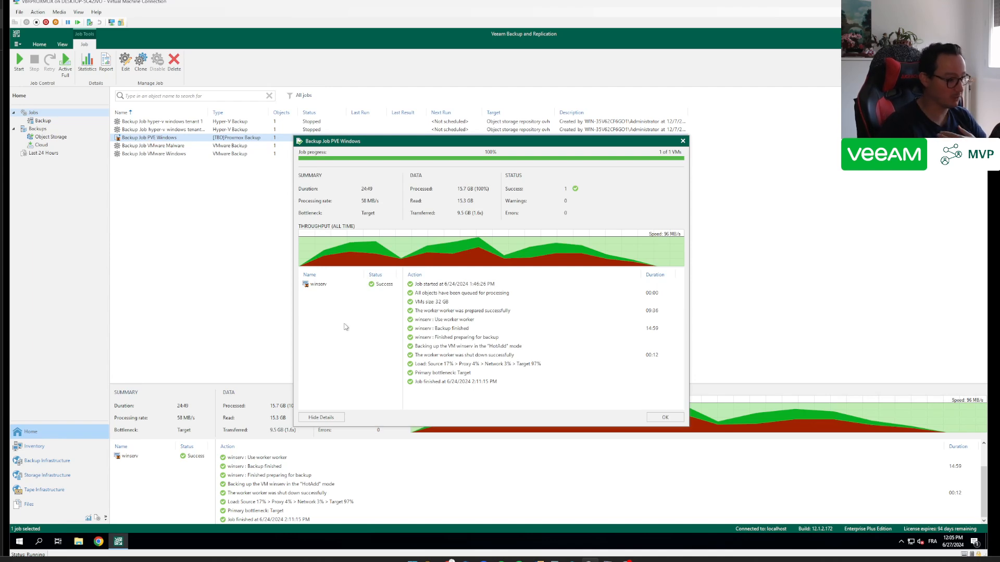
Step: Review the winserv VM's processing details and the overall job log in the session statistics, and close the statistics
left_click(318, 285)
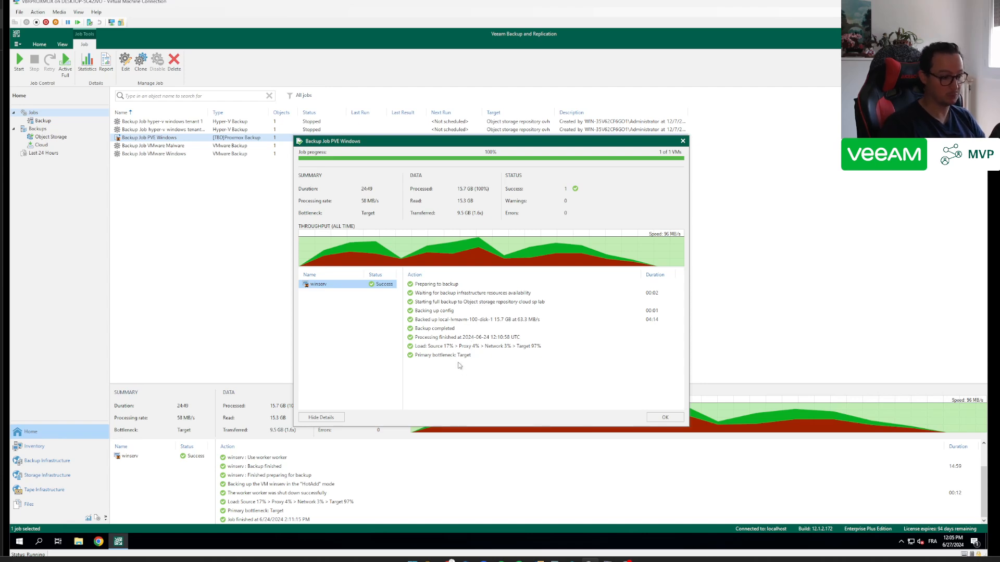
left_click(544, 321)
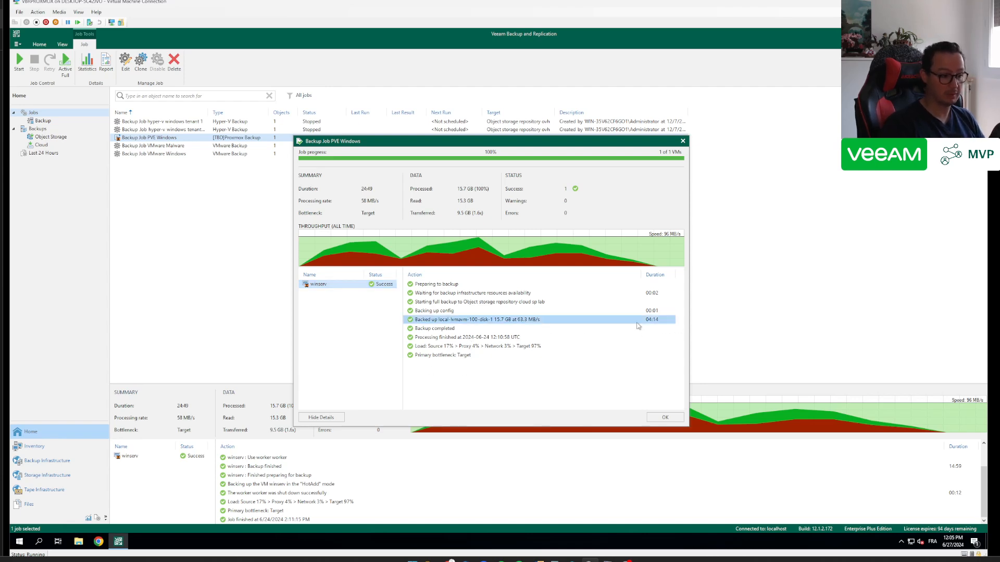
left_click(327, 332)
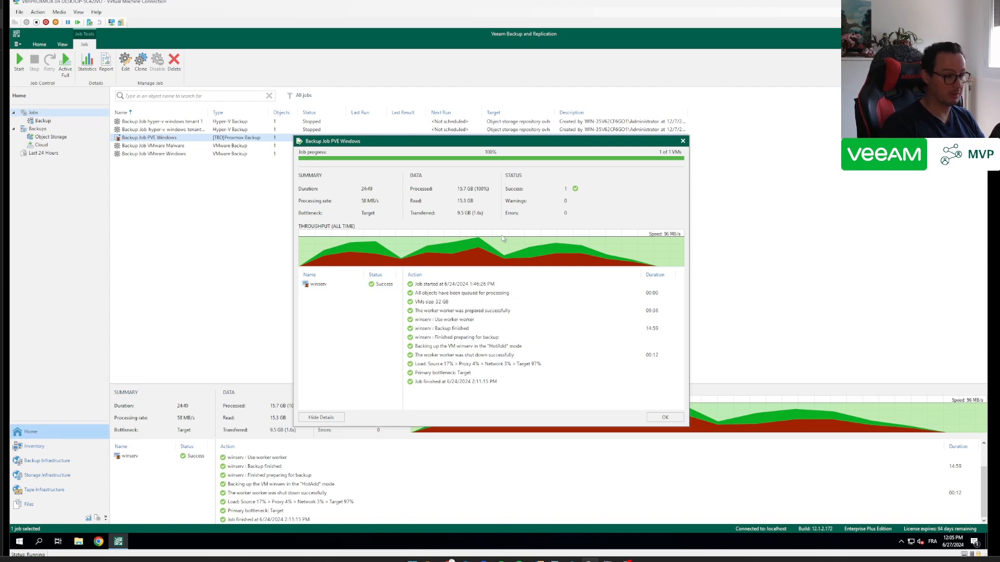
left_click(664, 417)
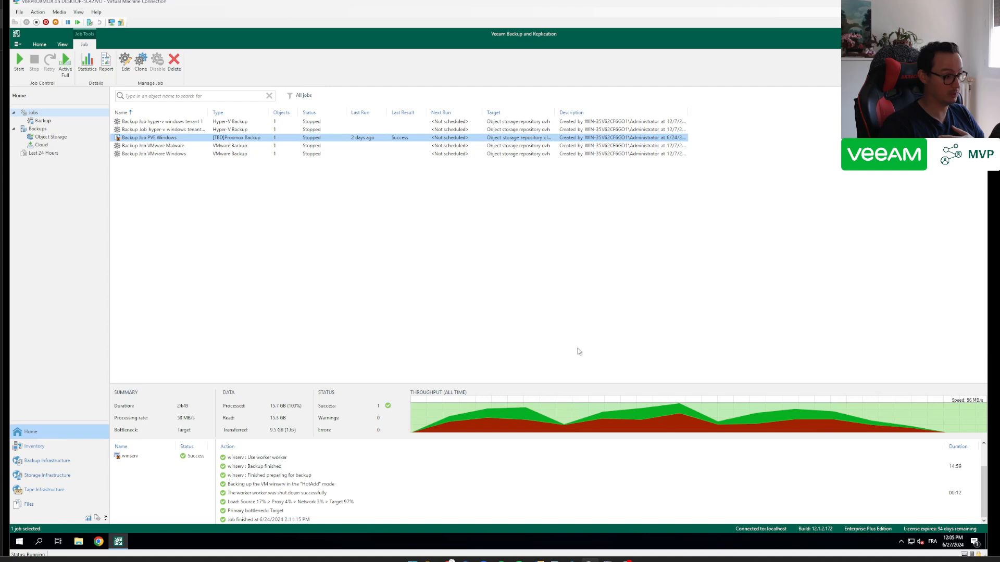
Step: Start an entire VM restore to Proxmox for winserv from the Backup Job PVE Windows backup in object storage
left_click(51, 138)
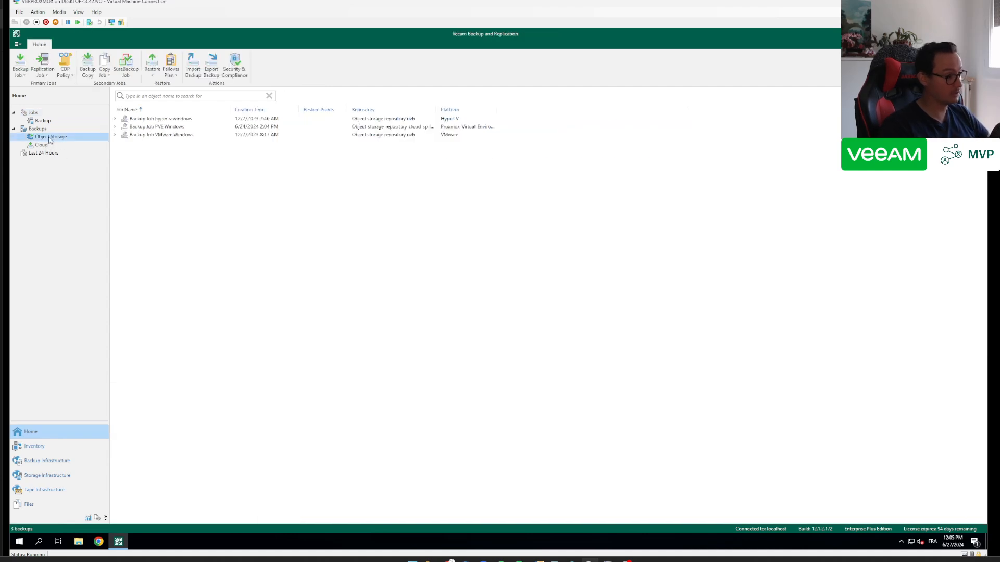
double_click(150, 128)
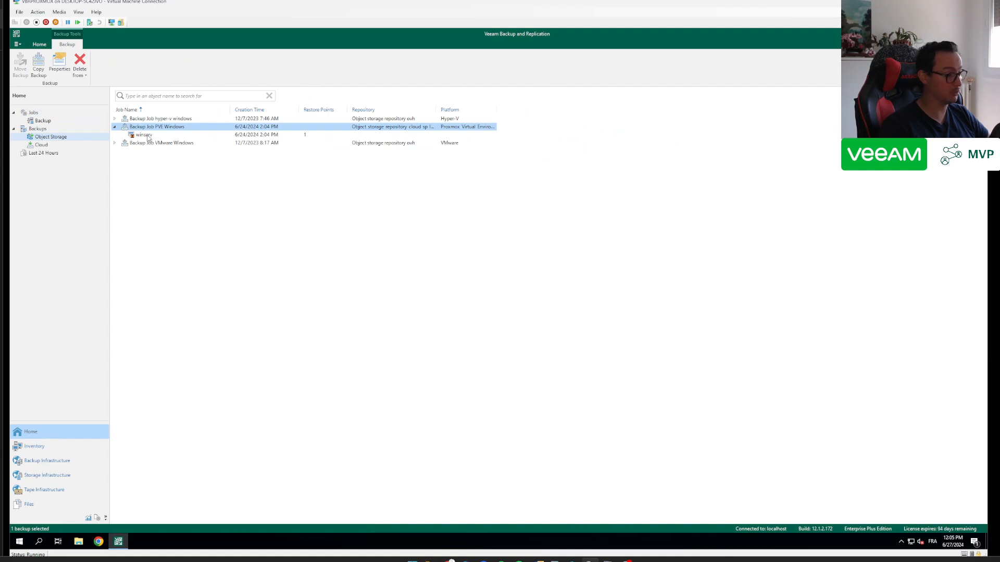
right_click(147, 136)
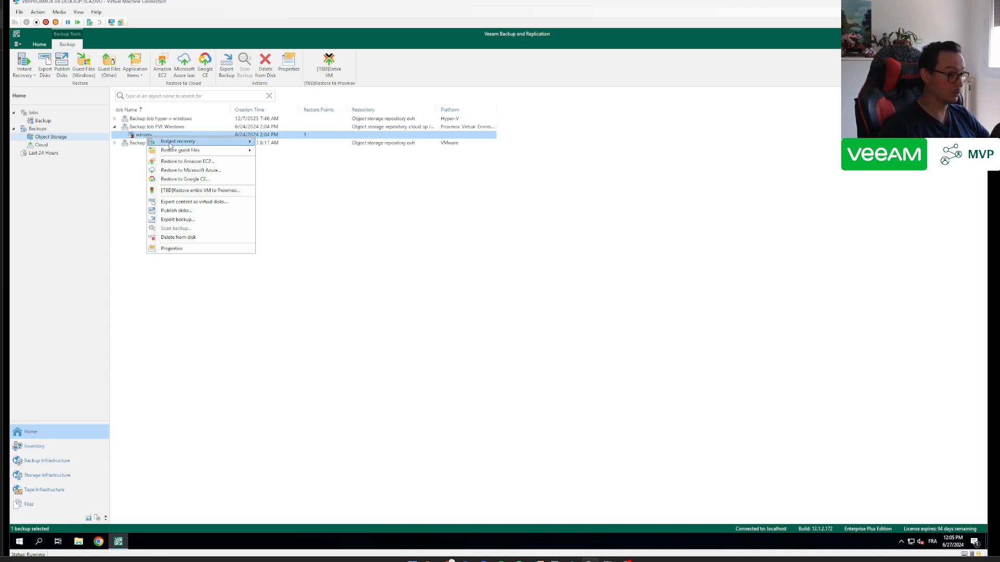
mouse_move(174, 144)
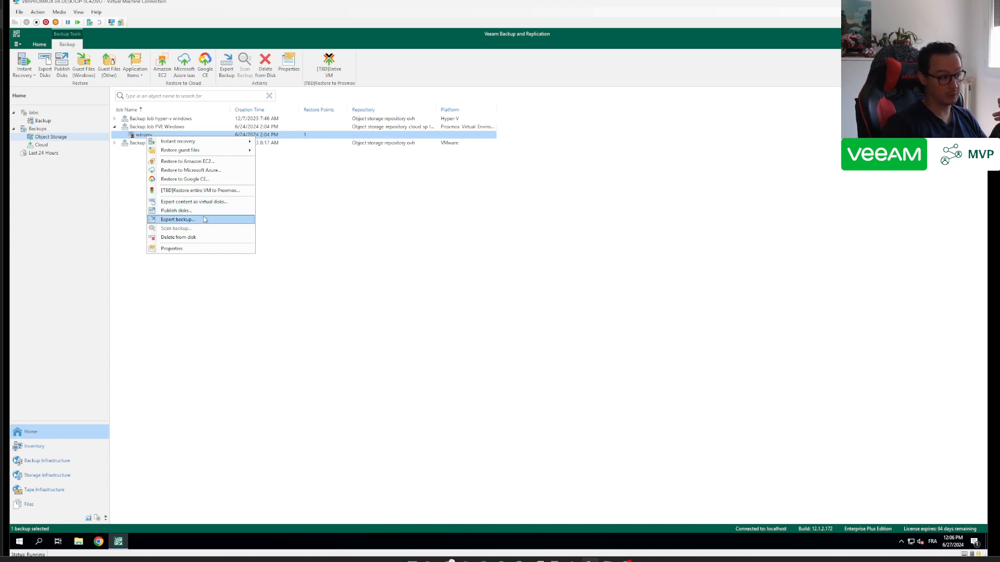
left_click(215, 191)
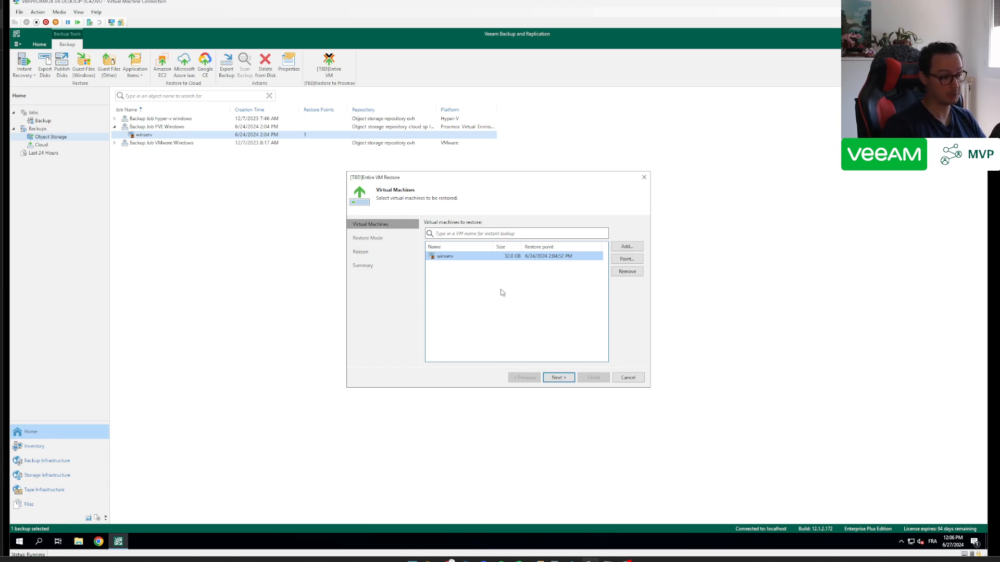
Step: Choose to restore to a new location or with different settings, and check the destination host options without changing the host
left_click(553, 380)
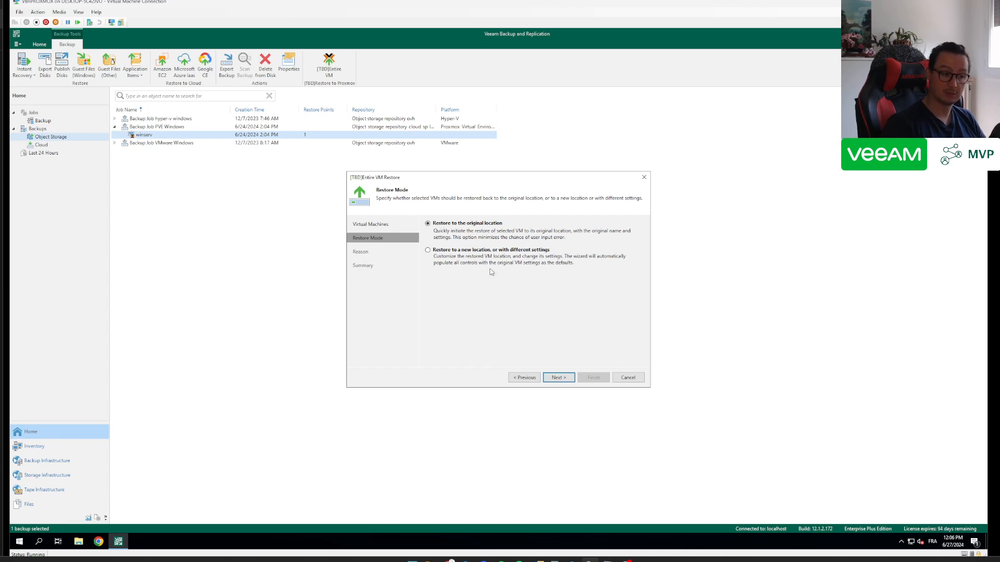
left_click(484, 252)
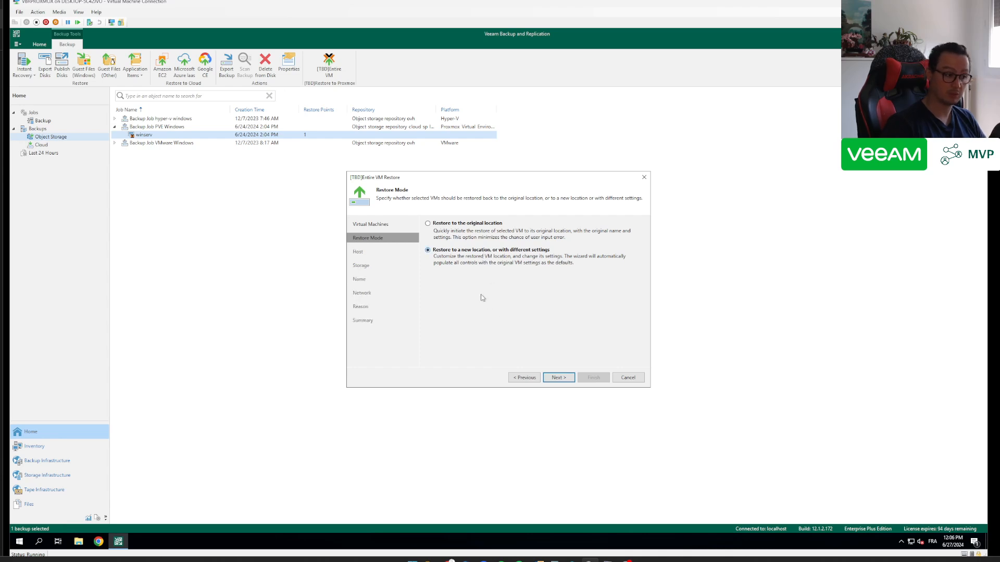
left_click(559, 377)
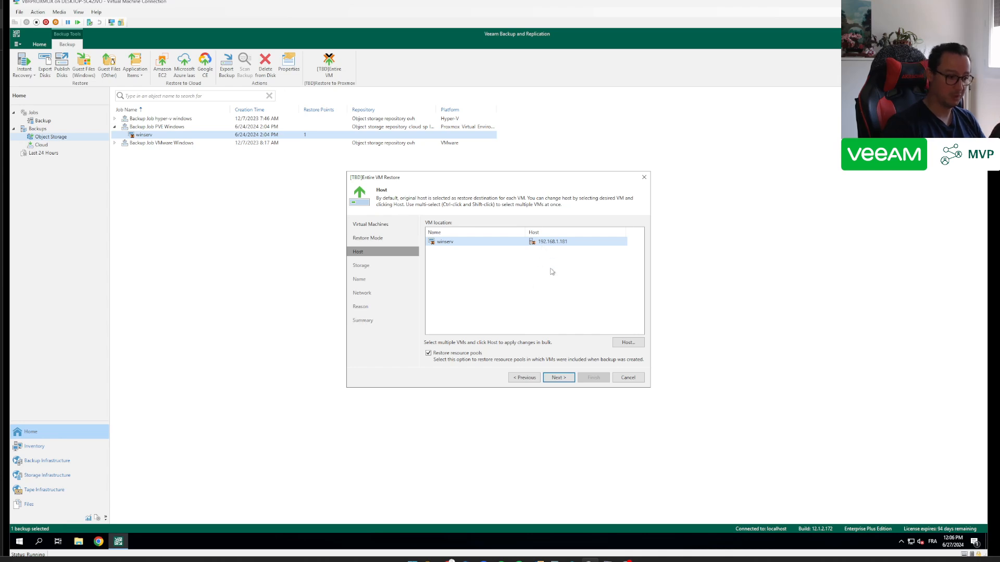
left_click(625, 343)
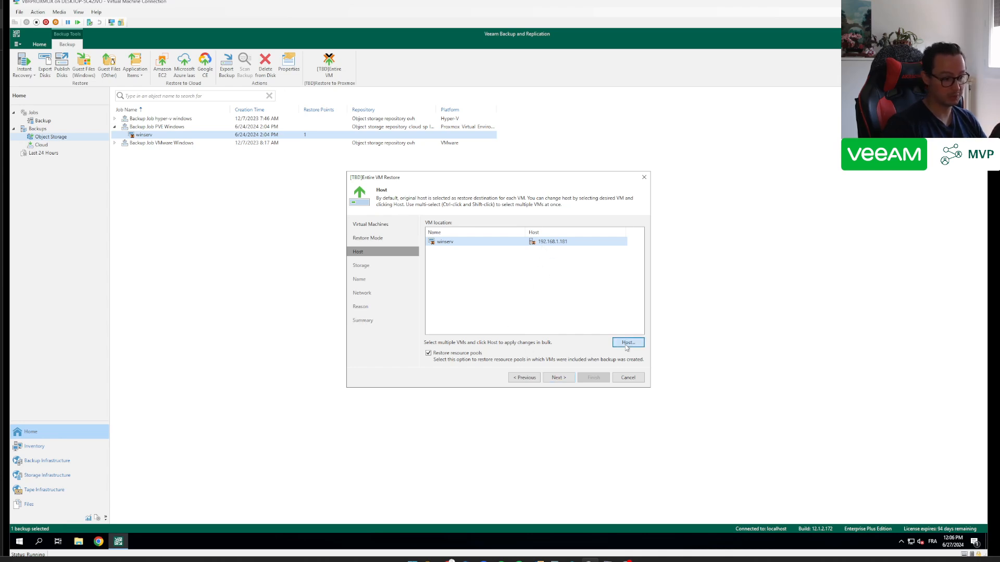
left_click(575, 179)
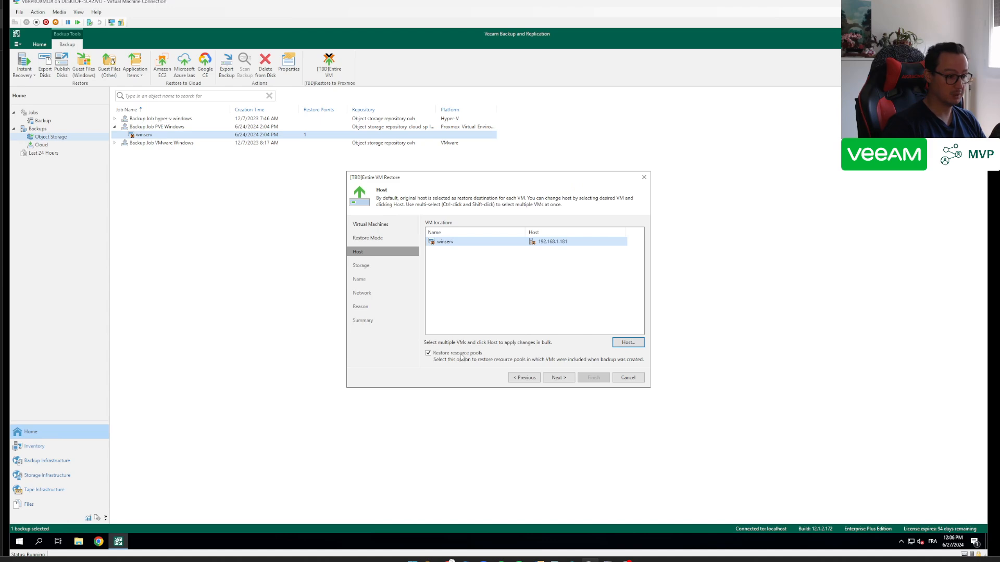
left_click(558, 378)
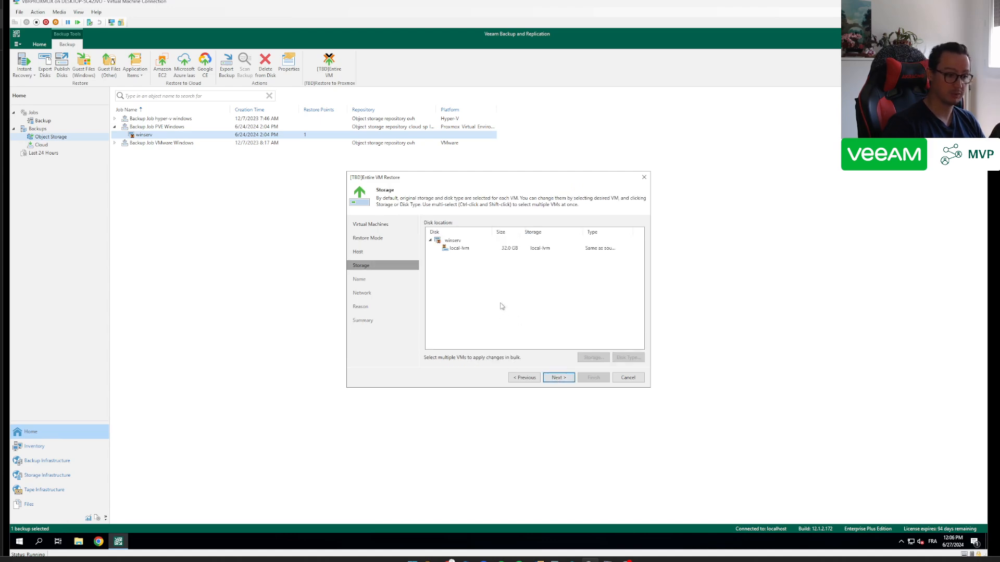
Step: Check the disk storage and VM naming options for winserv, keeping the defaults, and proceed to the network settings
left_click(484, 248)
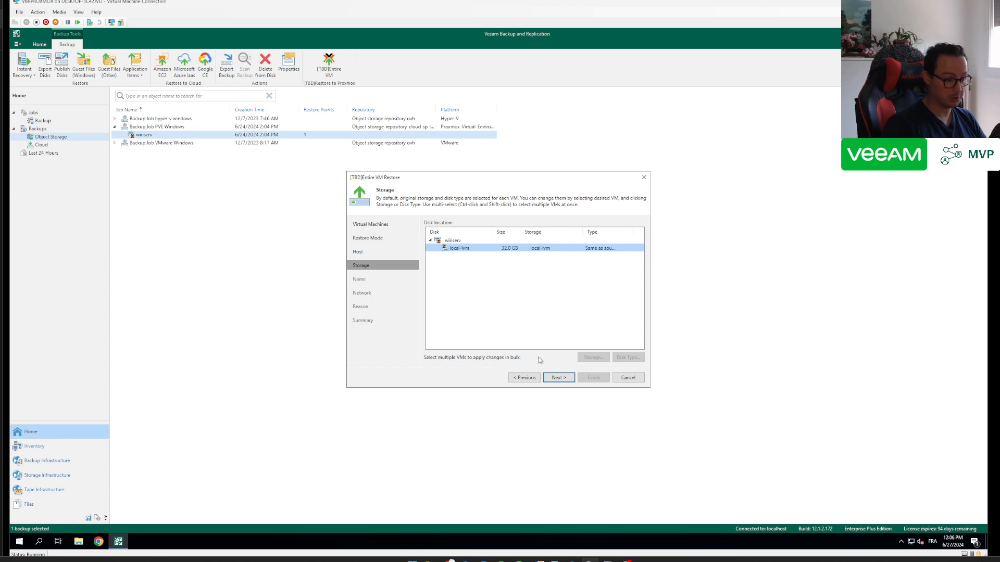
left_click(554, 379)
left_click(479, 243)
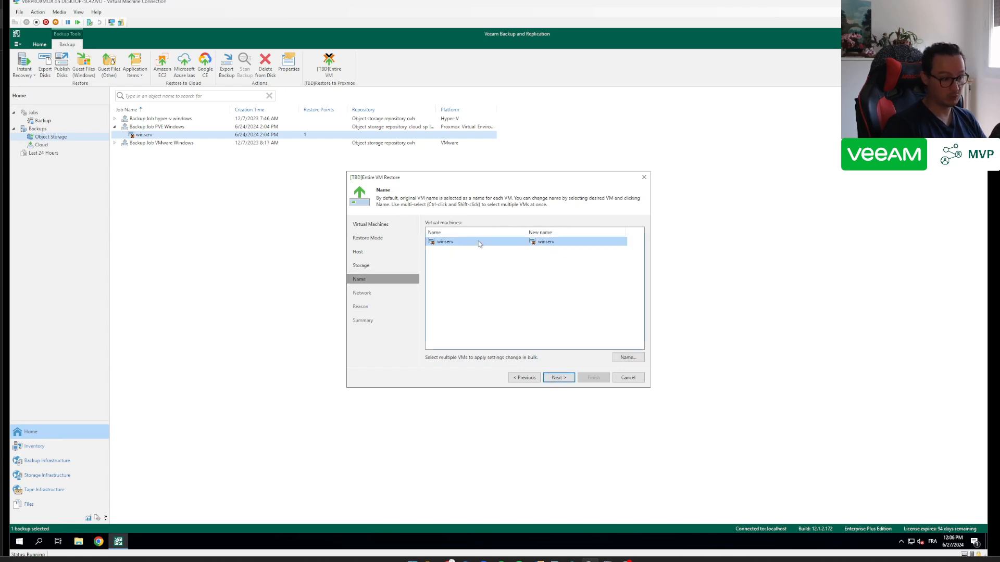
left_click(624, 357)
left_click(543, 322)
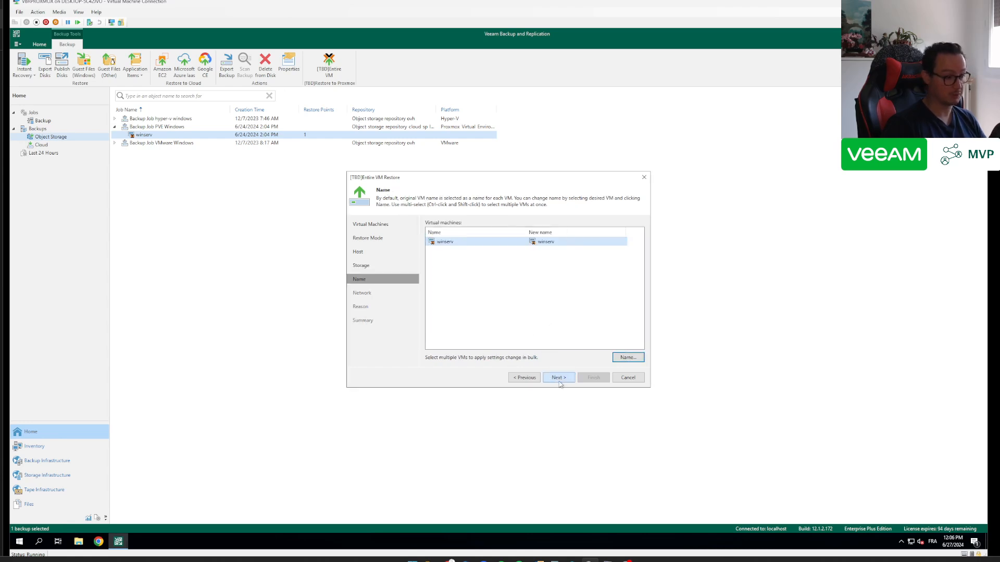
left_click(558, 378)
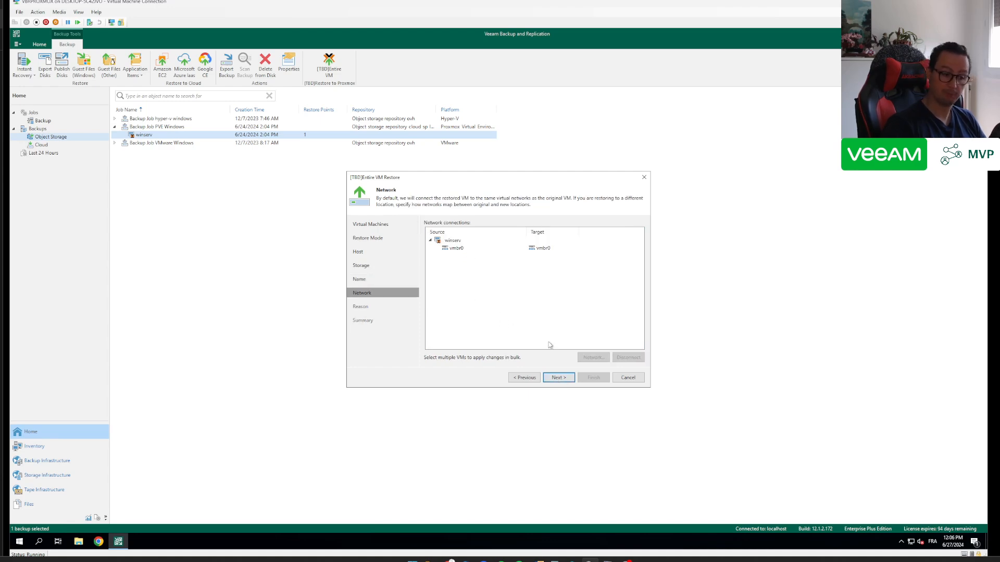
Step: Keep the default network mapping, proceed to the restore reason, and exit the wizard without restoring
left_click(560, 379)
left_click(616, 379)
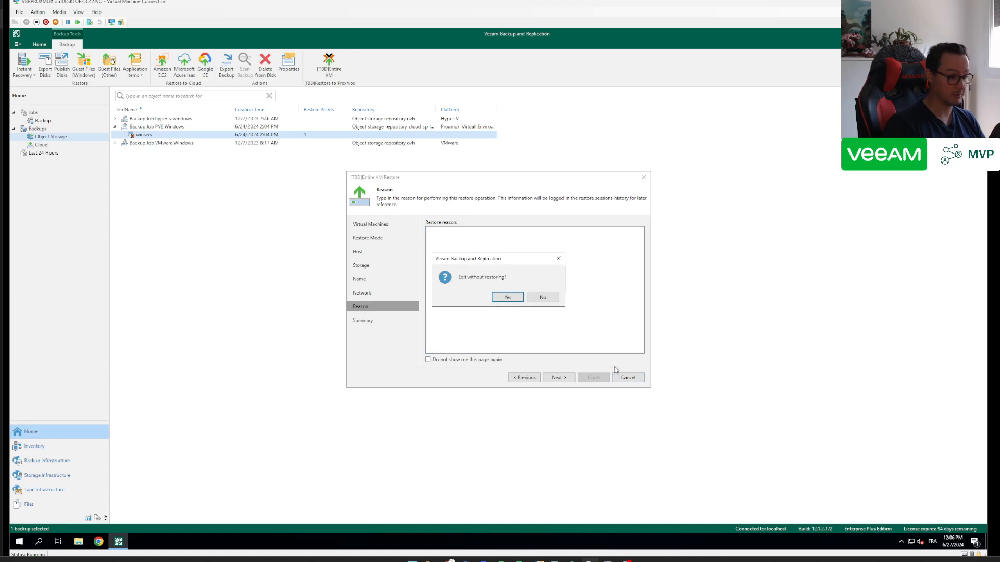
left_click(510, 297)
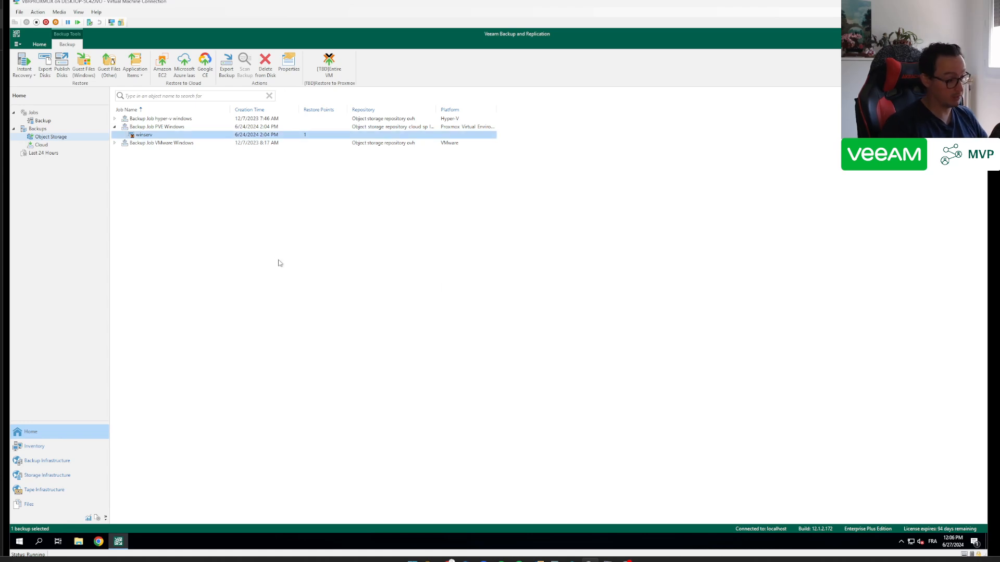